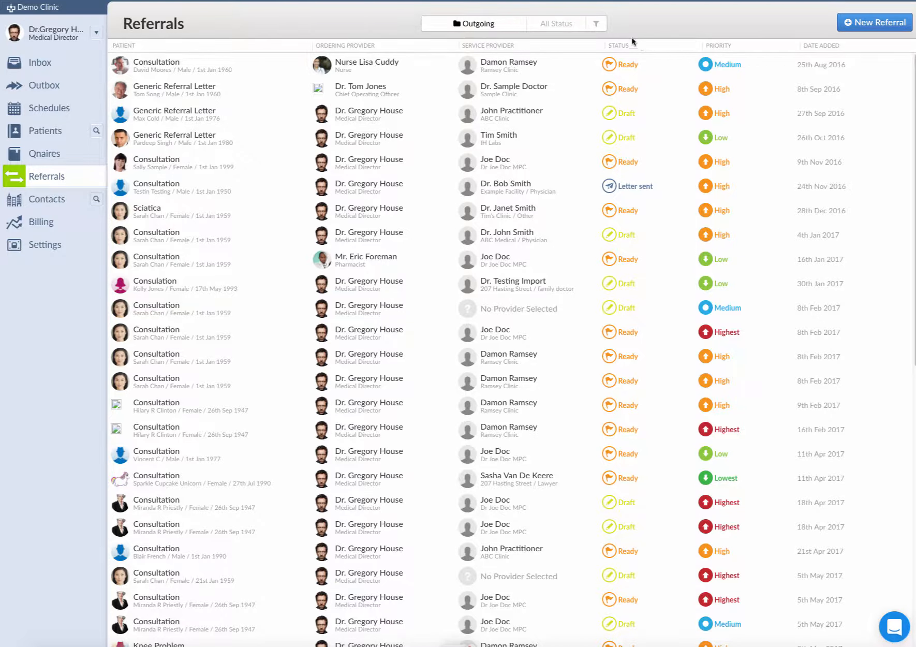
Step: Filter the outgoing referrals to Ready status and Medium priority
left_click(558, 26)
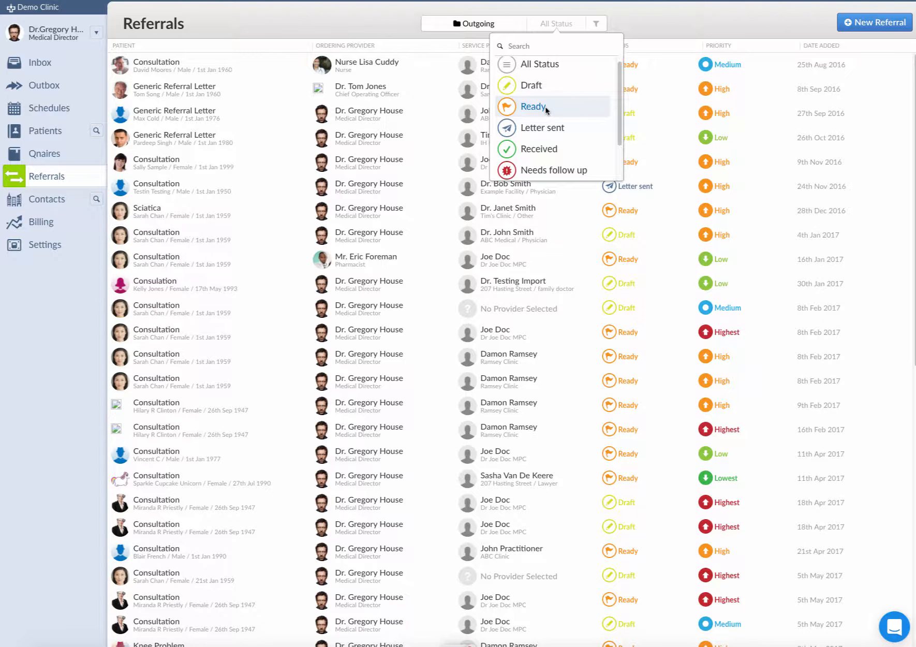
left_click(546, 107)
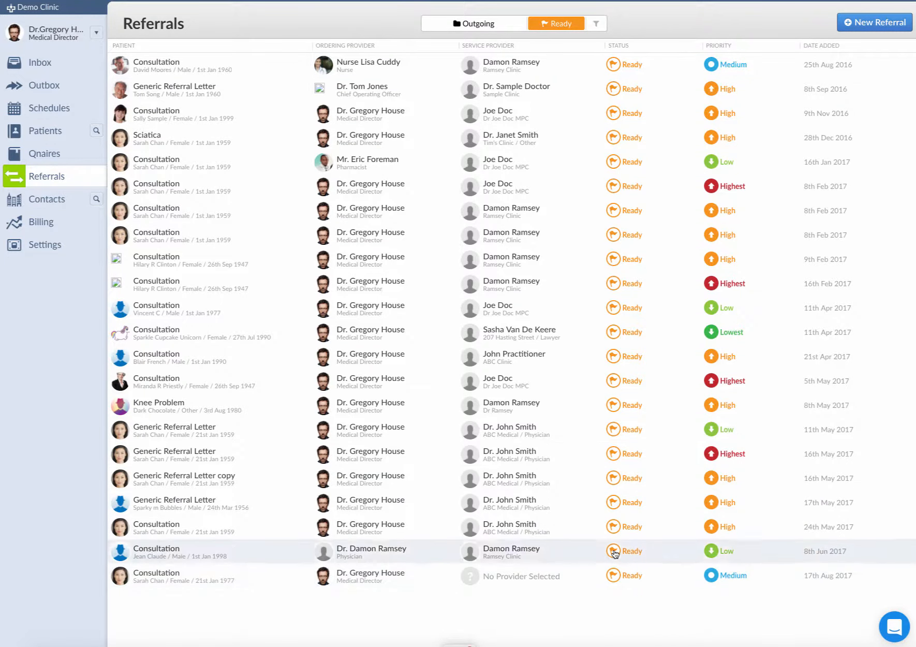
left_click(604, 27)
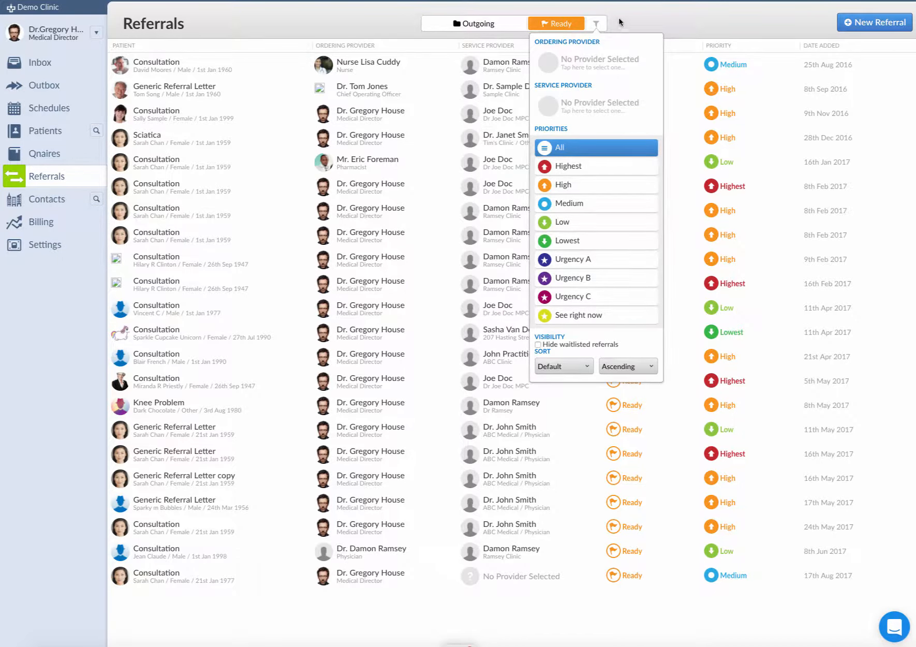
left_click(579, 207)
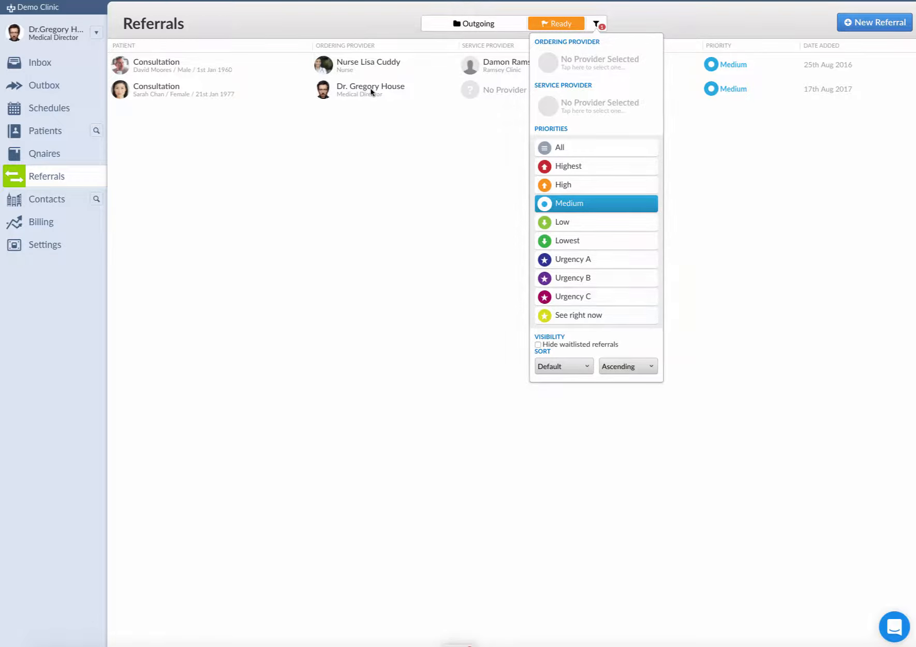
Step: Add an ordering provider filter for the Medical Director
left_click(590, 66)
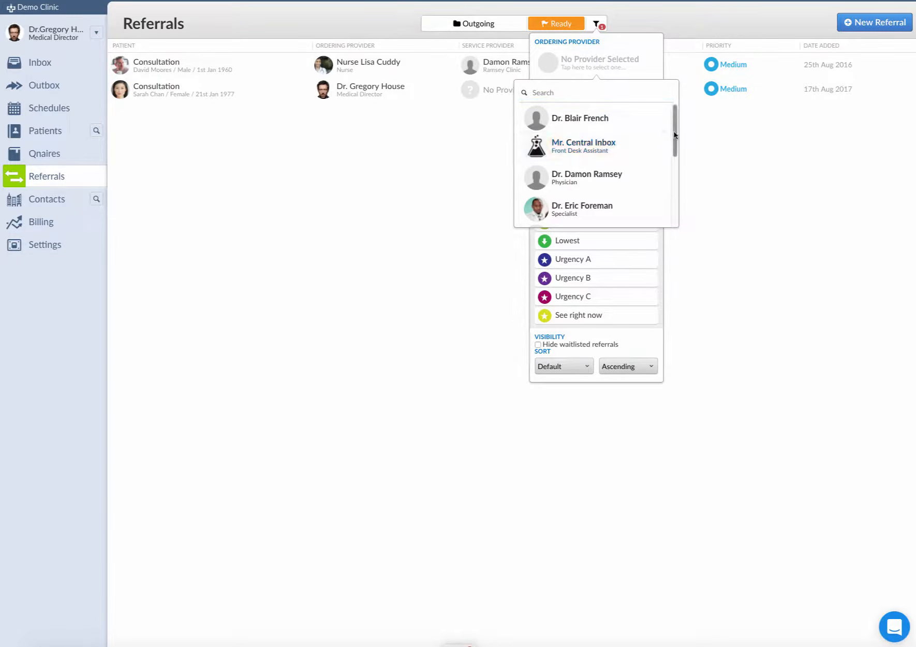
left_click_drag(673, 143, 674, 202)
left_click(574, 122)
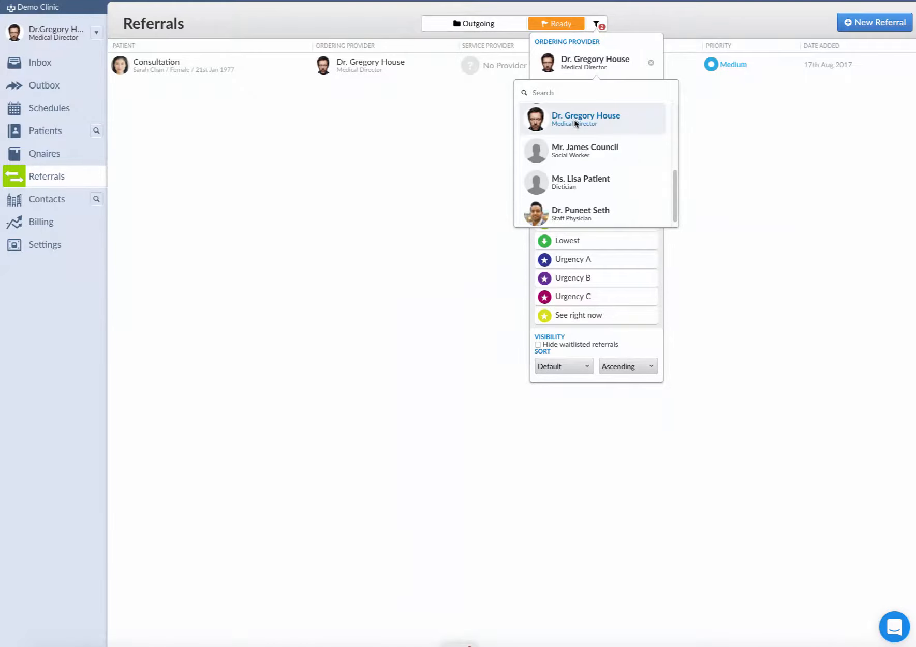
left_click(727, 231)
left_click(727, 231)
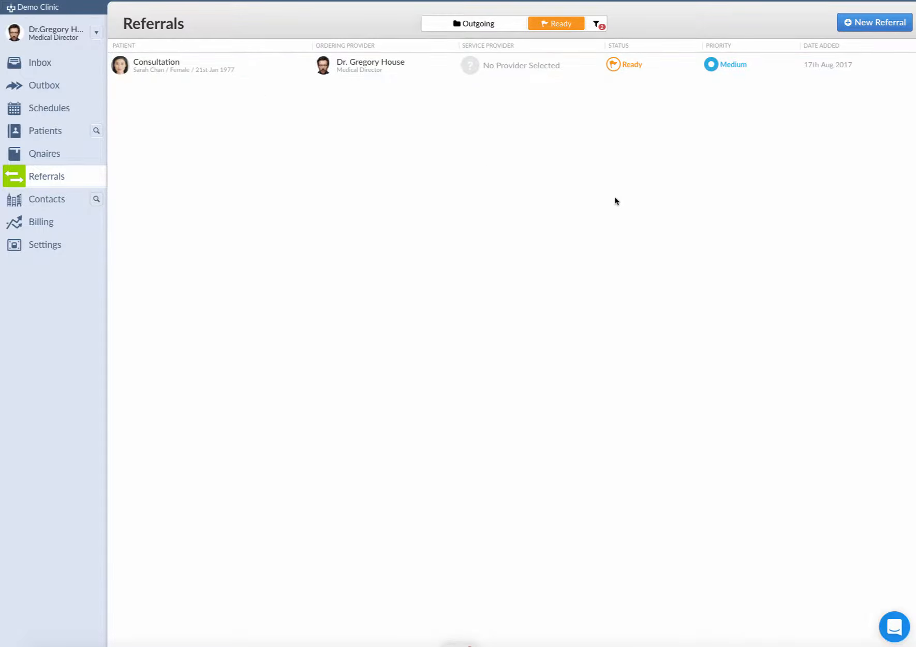
Step: Open the remaining consultation referral and its Undefined Concern attachment letter
left_click(533, 65)
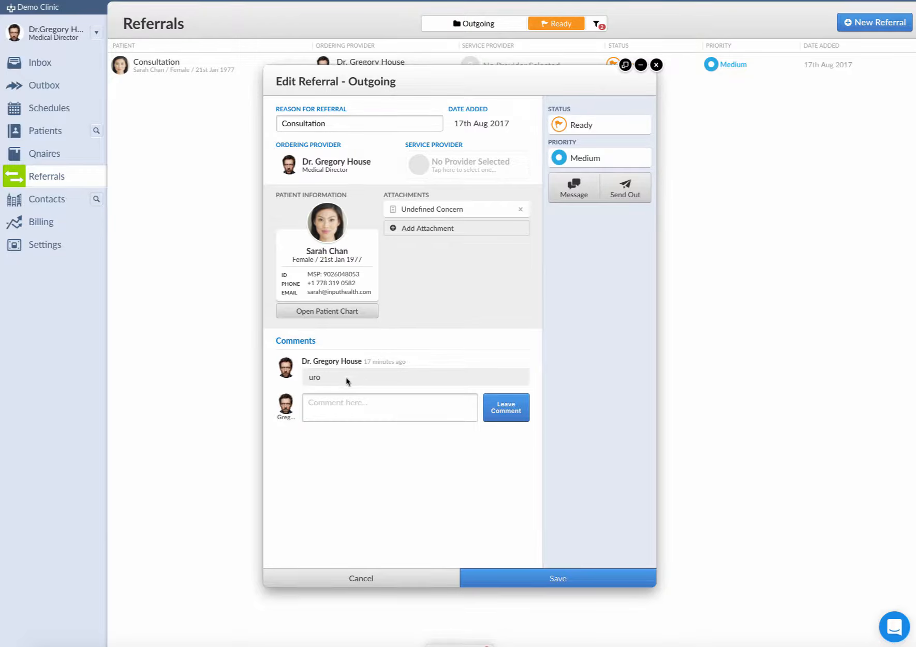
left_click(439, 211)
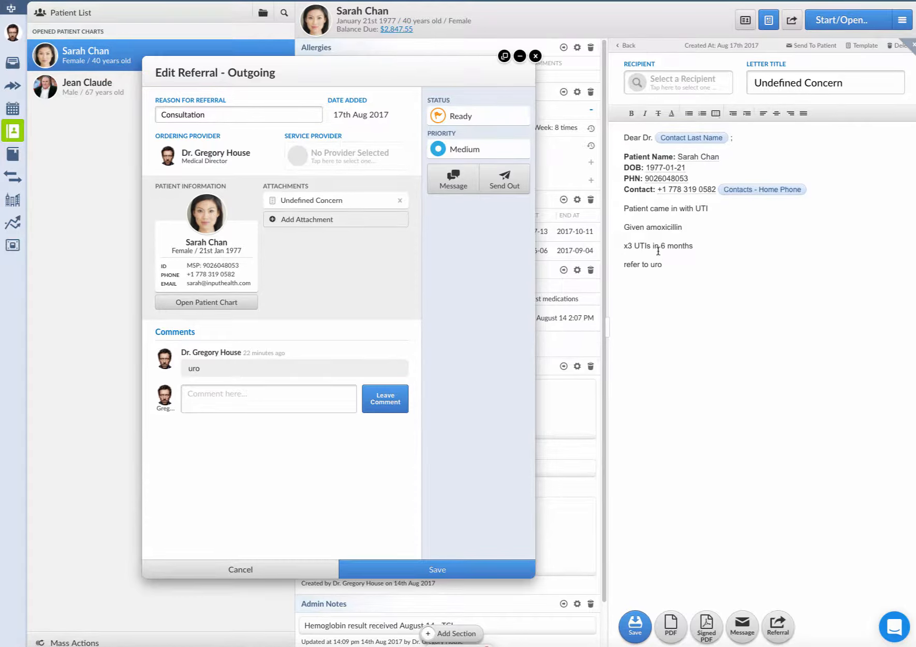
Step: Search contacts for the Urology Clinic physician, set them as the letter's recipient, and save the letter
left_click(663, 89)
type("mer")
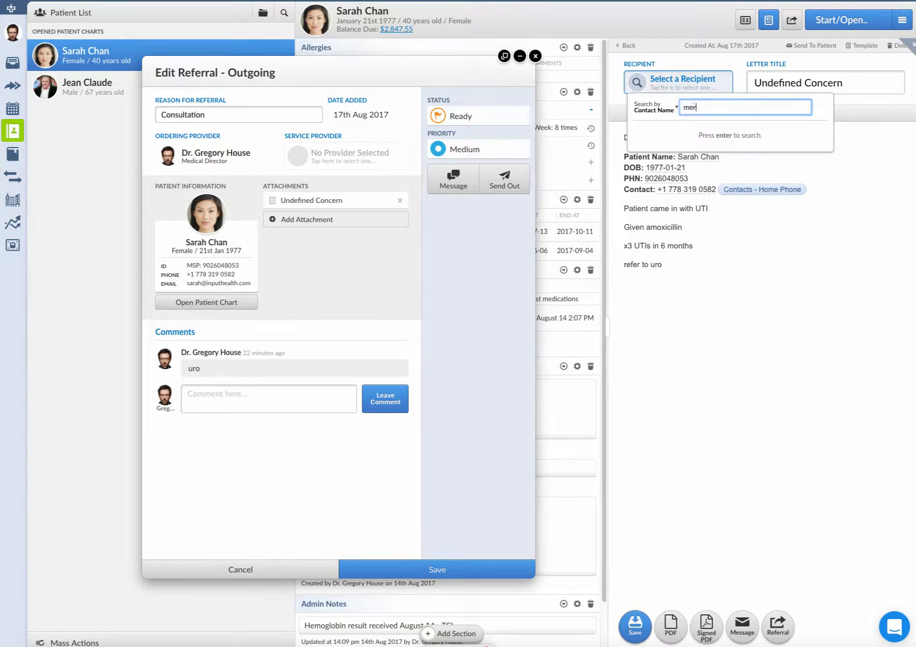
type("edi")
key("Return")
left_click(715, 145)
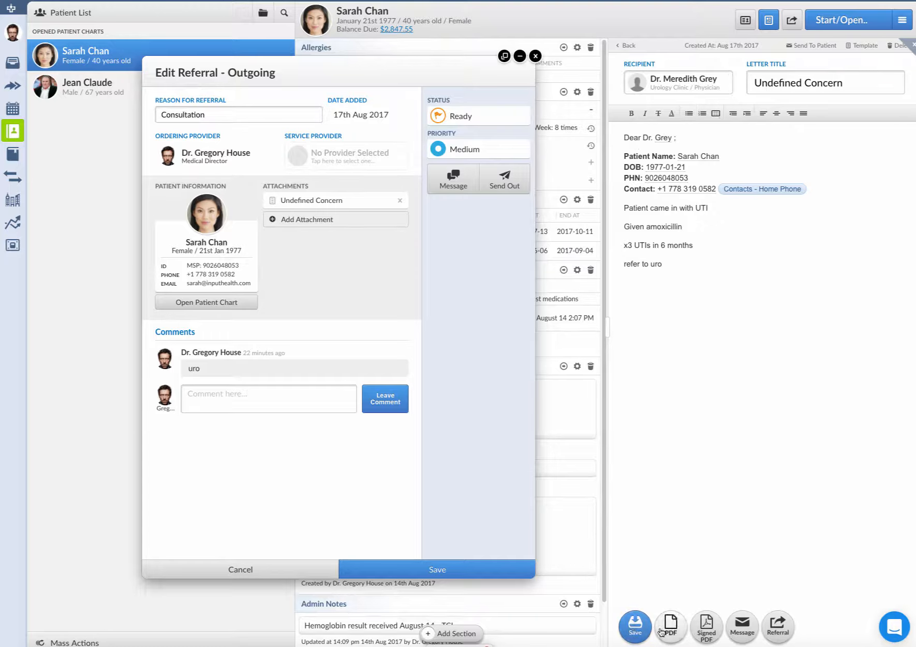
left_click(638, 633)
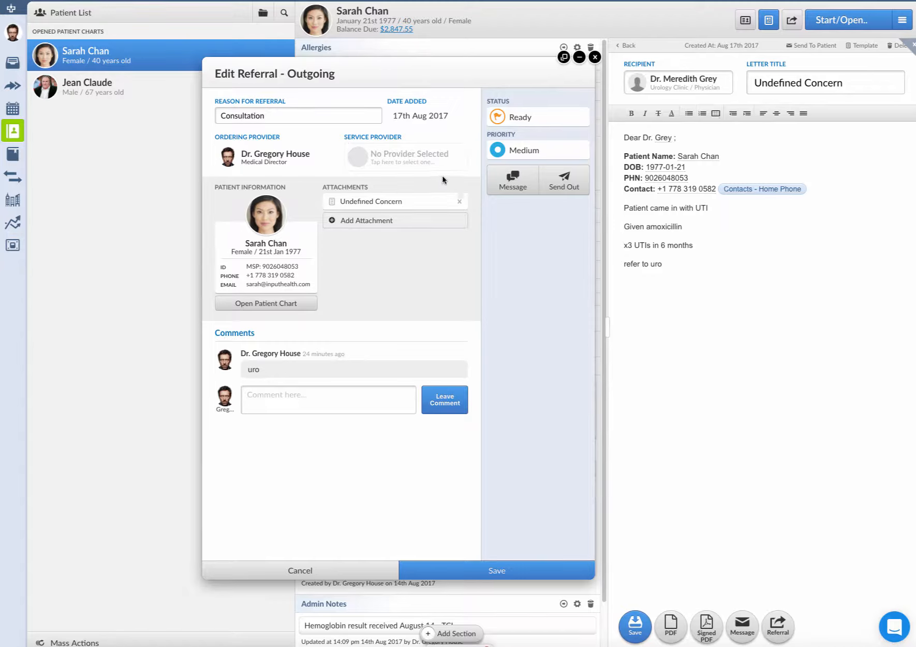
Step: Set the referral's service provider to the Urology Clinic physician by searching the contact name
left_click(397, 162)
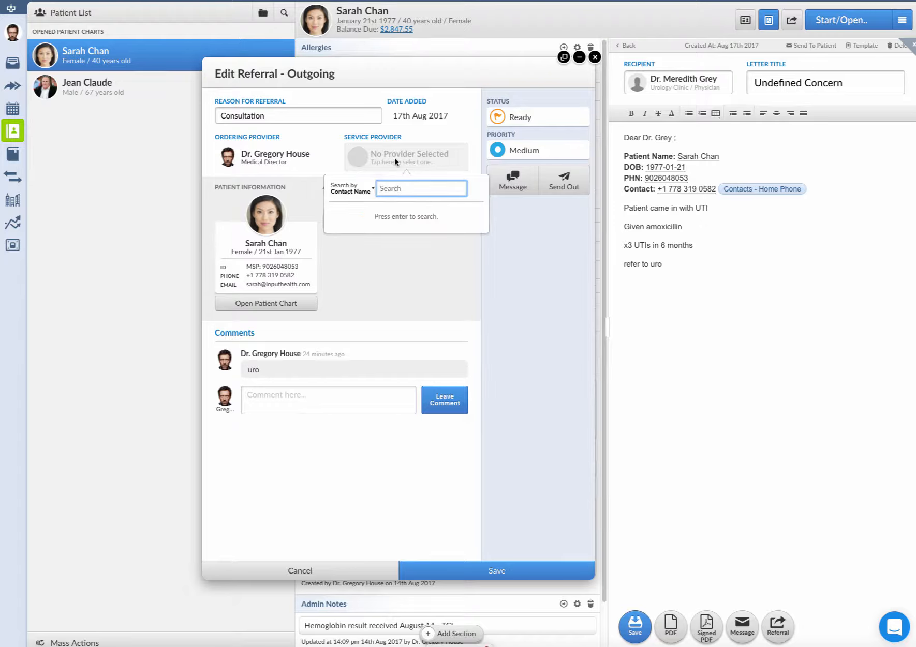
type("meredith")
key("Return")
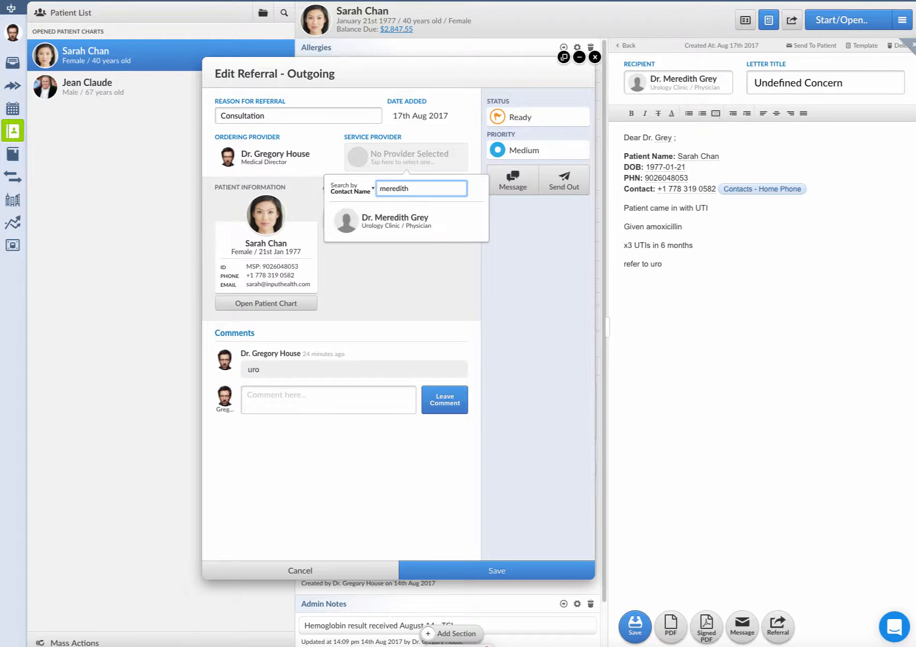
left_click(429, 221)
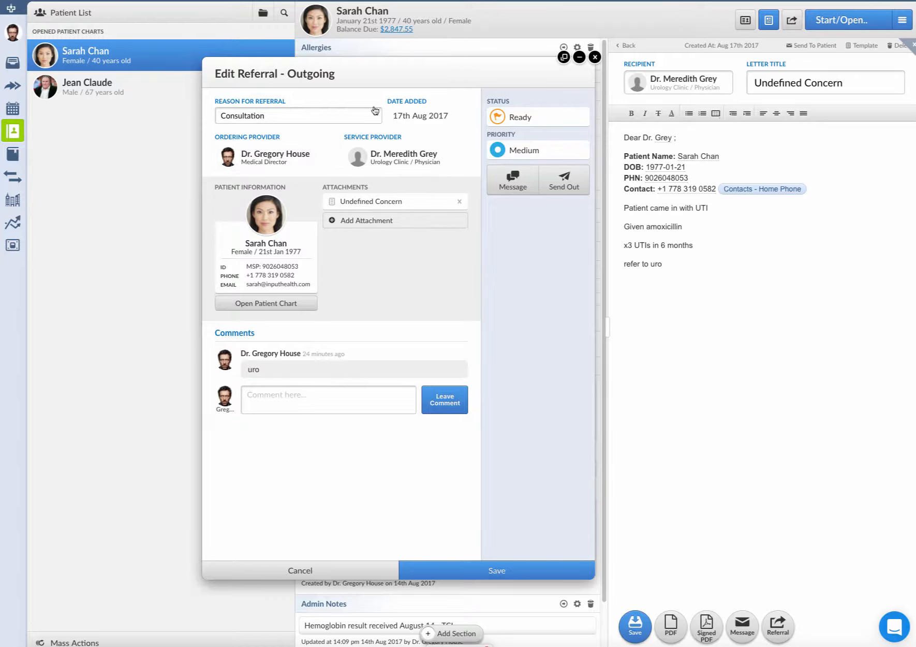
Step: Change the referral status to Letter sent
left_click(522, 127)
left_click(524, 207)
Step: Send out the referral, saving the unsaved changes and choosing Hastings Location
left_click(567, 184)
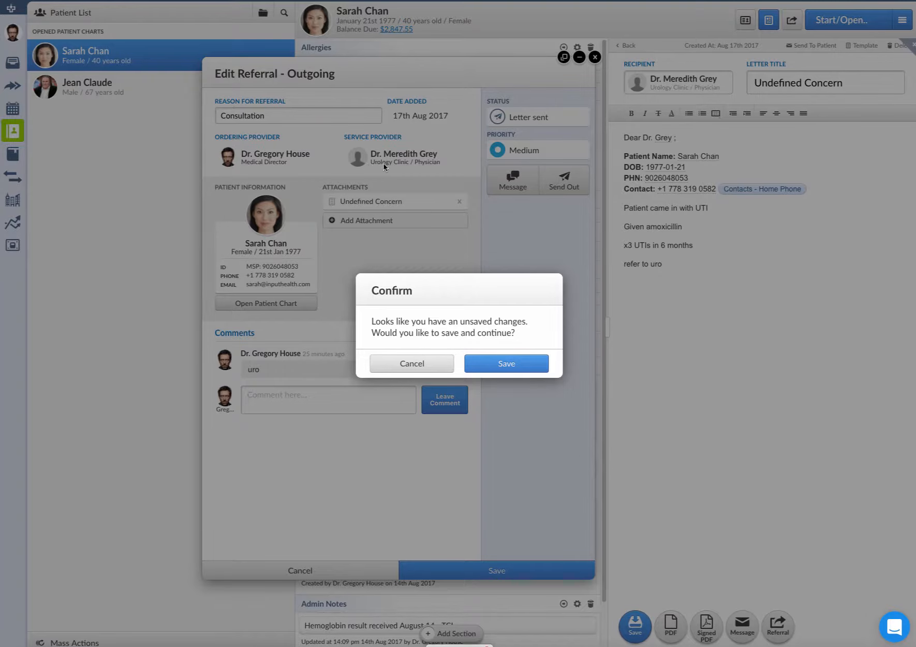
left_click(517, 370)
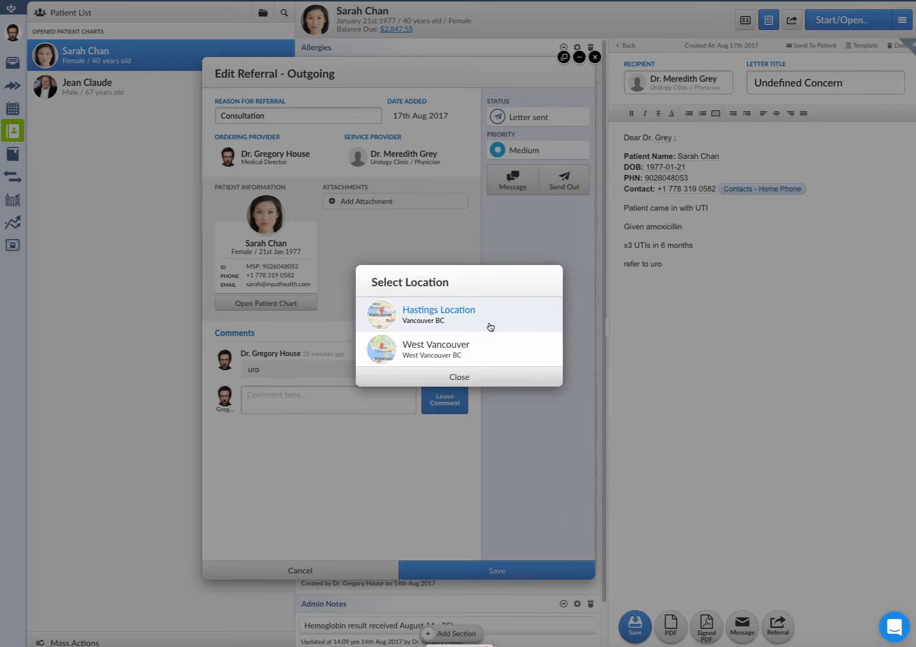
left_click(490, 327)
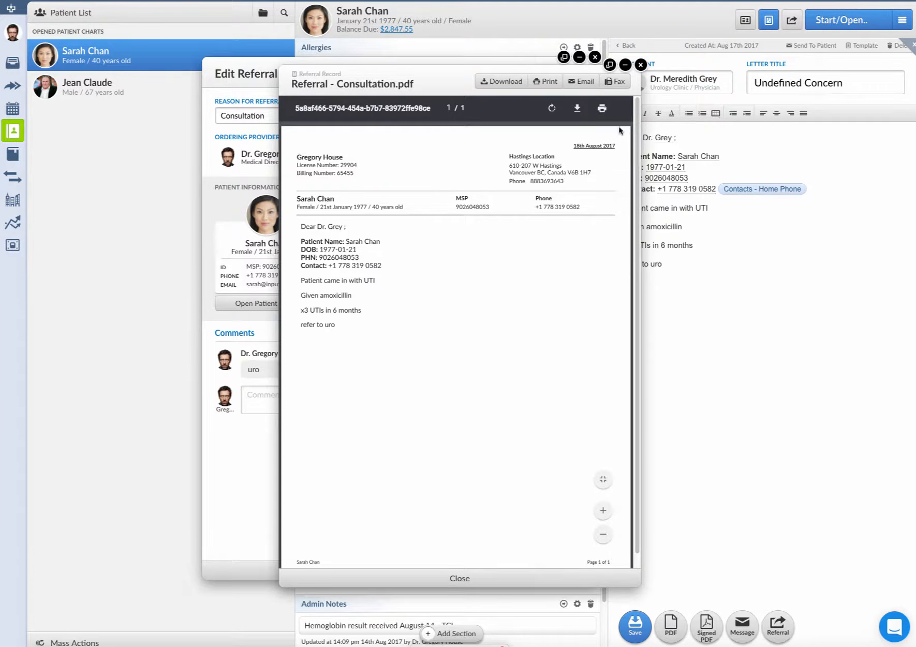
Step: Fax the referral PDF to the service provider contact
left_click(614, 82)
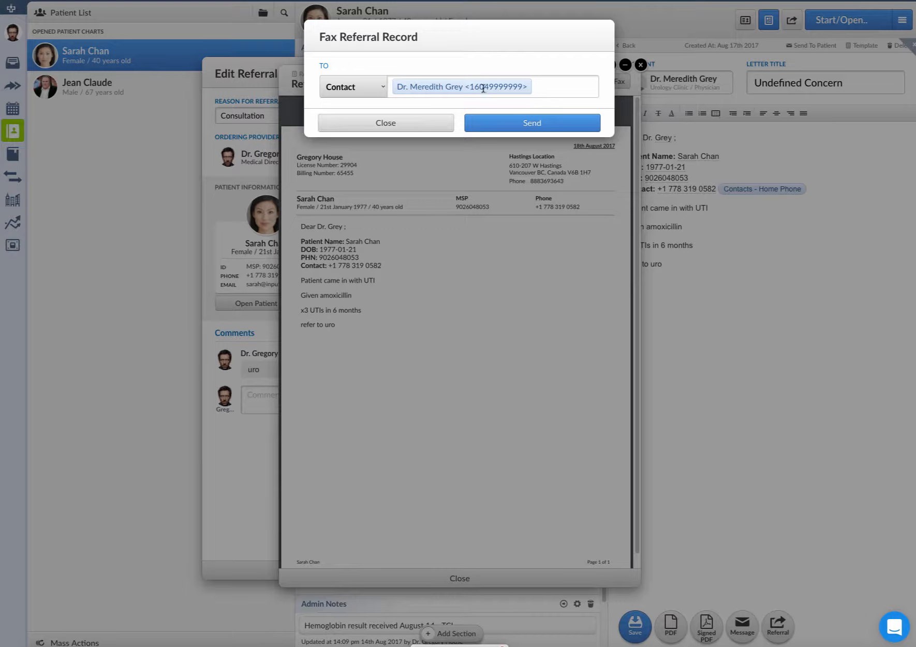
left_click(524, 124)
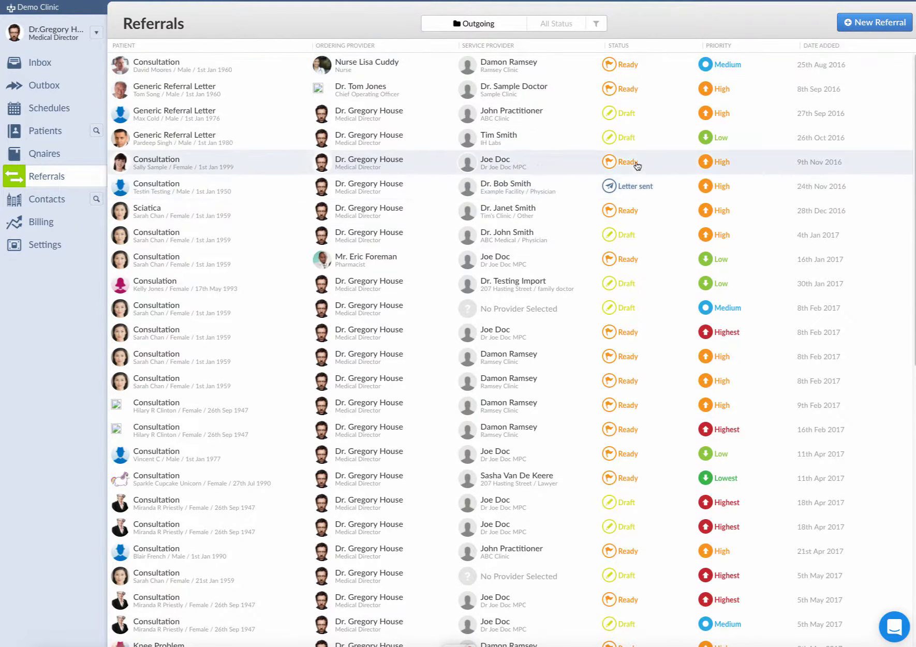
Step: Filter the outgoing referrals list to Letter sent status
left_click(550, 29)
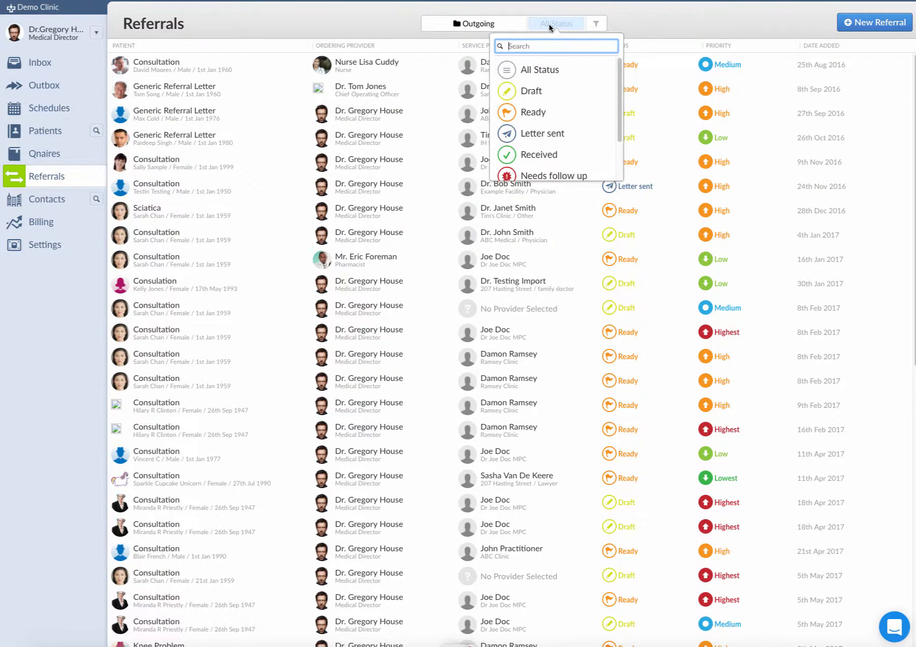
left_click(532, 135)
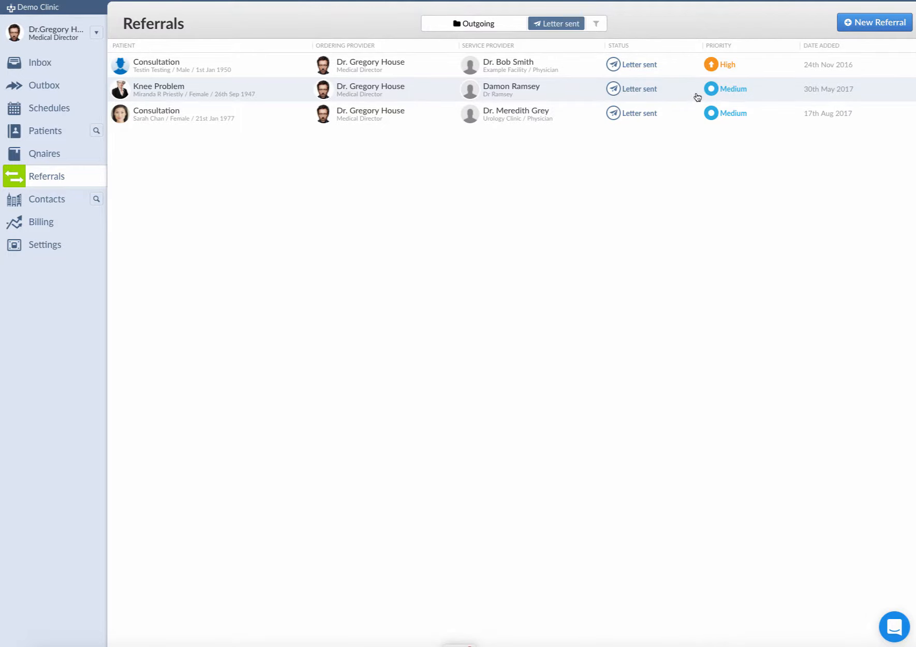
Step: Open the patient's chart, its referrals list, and the 17th Aug 2017 outgoing consultation referral
left_click(668, 108)
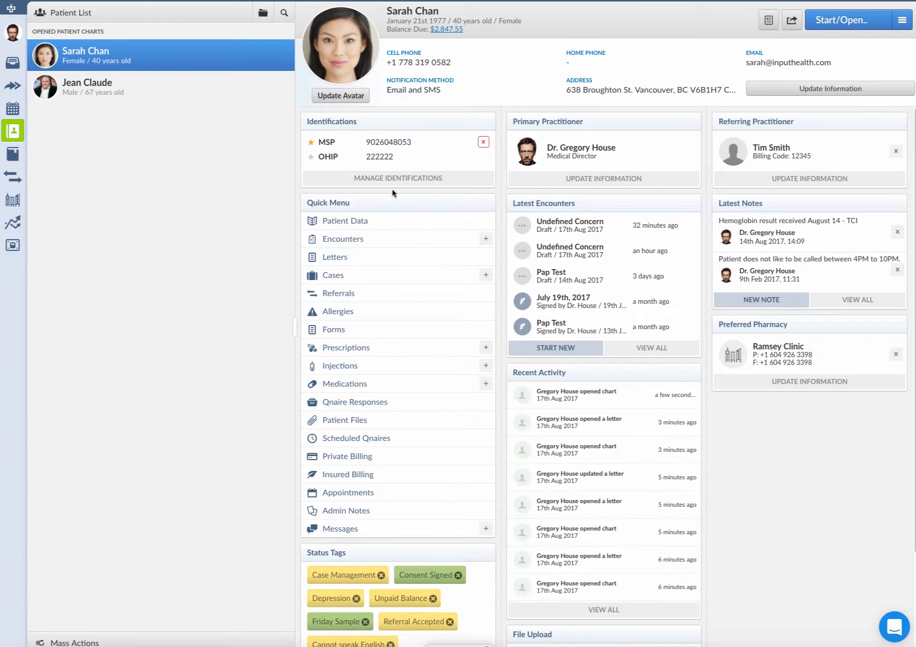
left_click(370, 293)
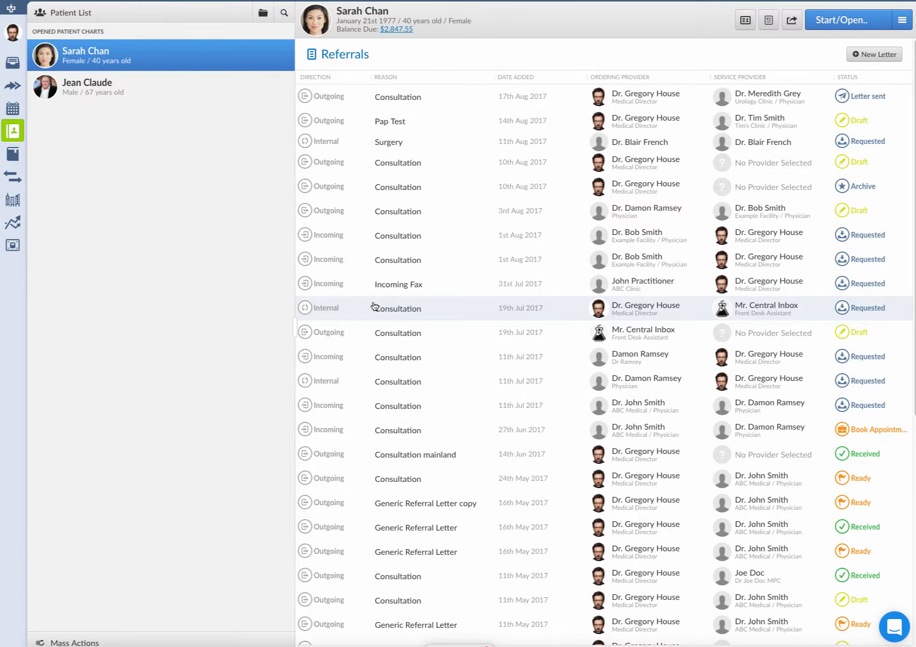
left_click(792, 101)
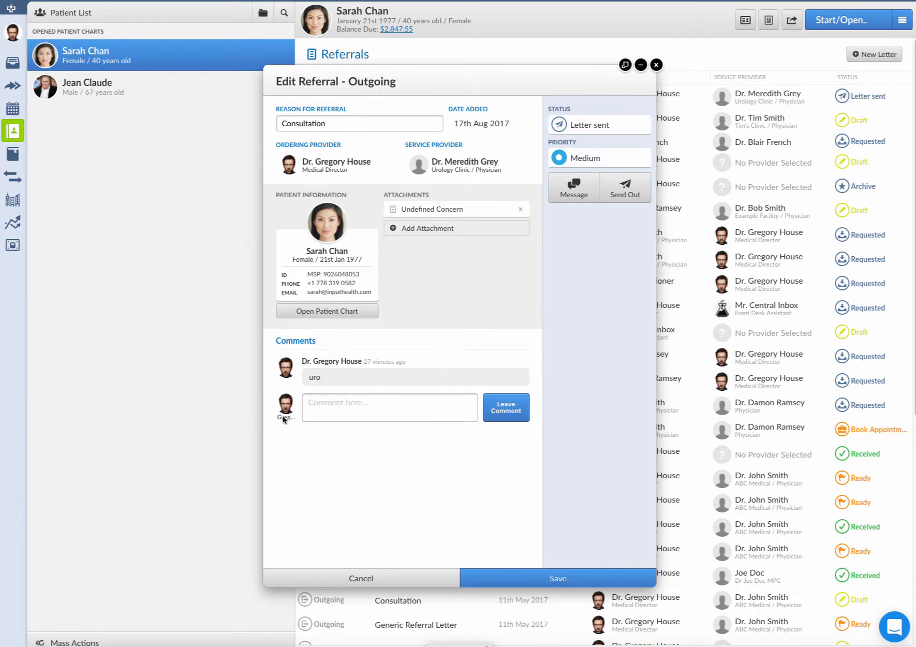
Step: Leave a comment that the appointment with the urologist is booked for Spetmber 28, 2017 at 2:30 PM
left_click(350, 405)
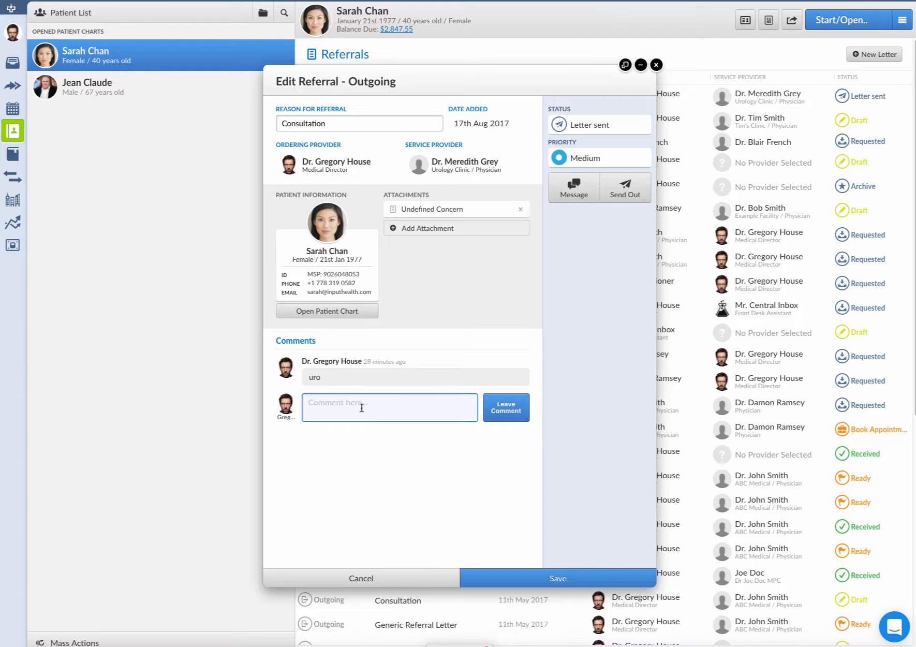
type("Appointment with Dr. Grey is booked for Spetmvb")
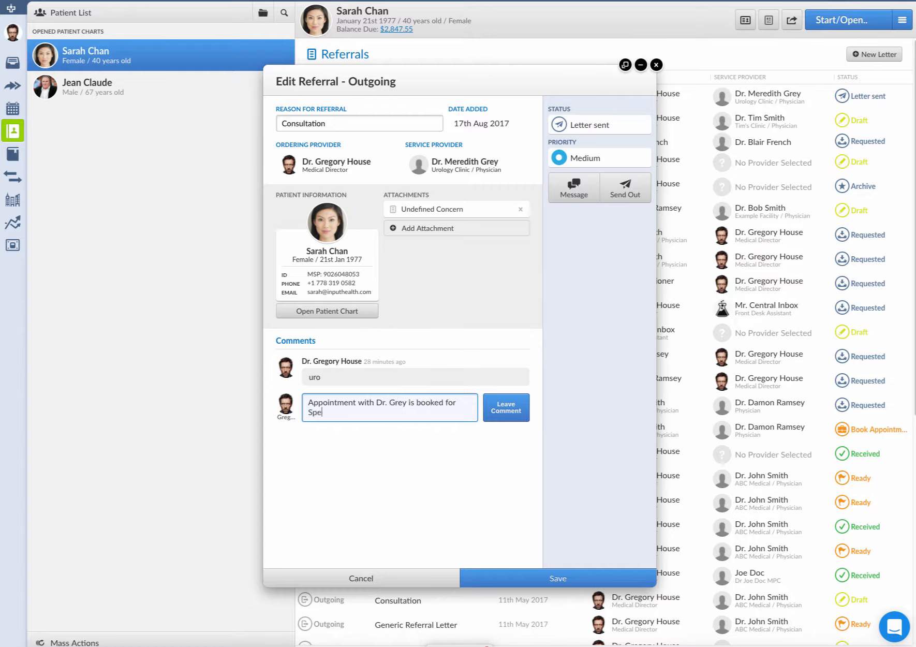
key("BackSpace")
key("BackSpace")
type("ber 28, 2017 q")
key("BackSpace")
type("at 2:30 PM")
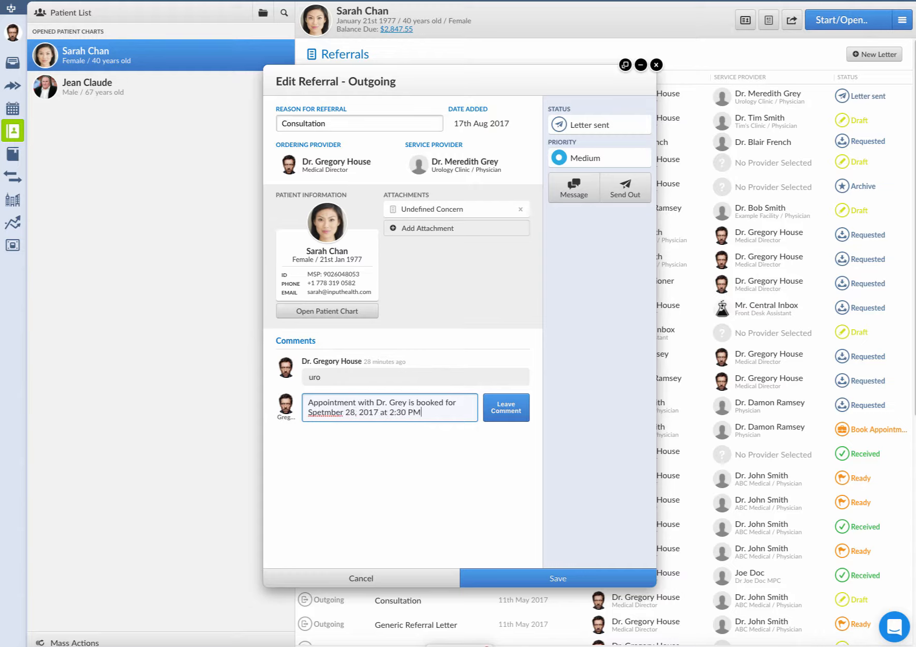
left_click(514, 409)
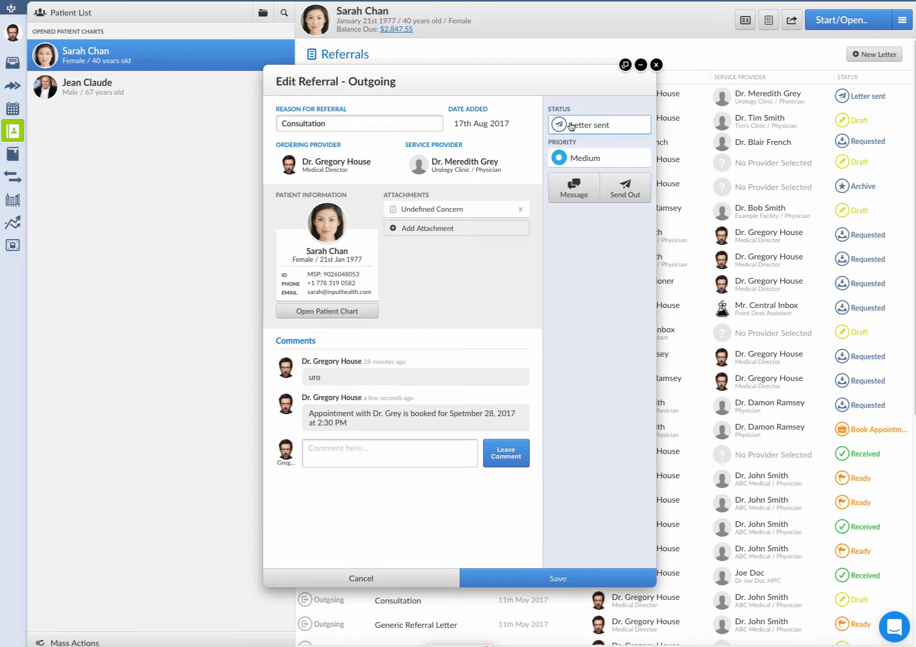
Step: Change the referral status to Received
left_click(590, 129)
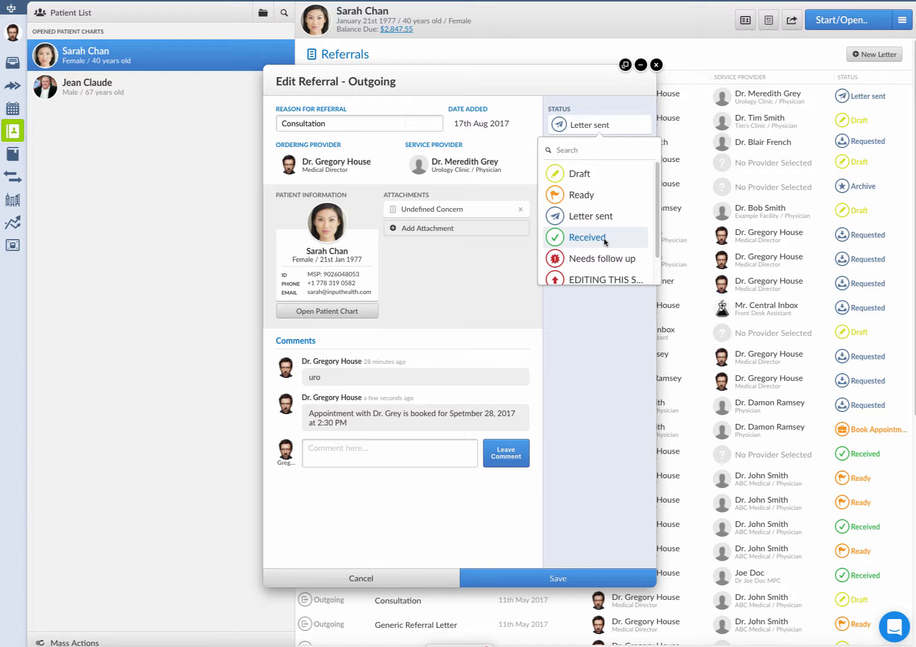
left_click(587, 237)
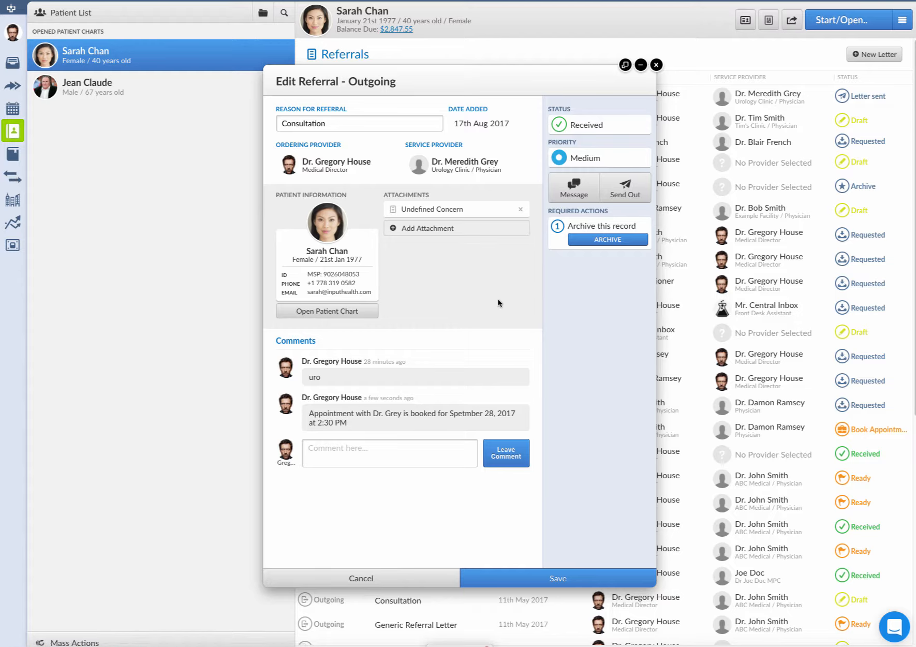
Step: Archive the referral record and confirm
left_click(605, 241)
left_click(604, 241)
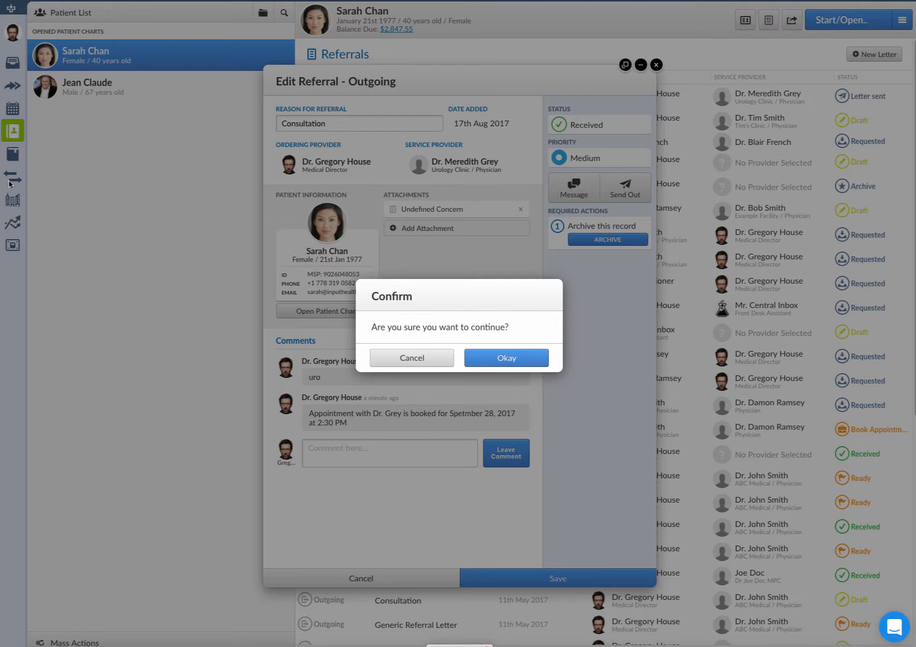
left_click(486, 358)
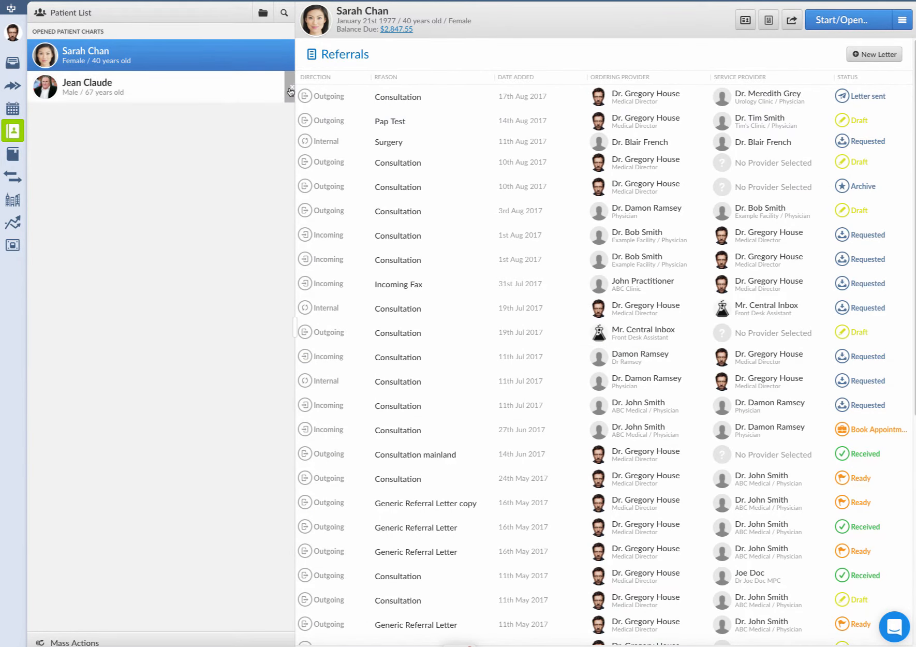
Step: Return to the patient's chart summary
left_click(746, 21)
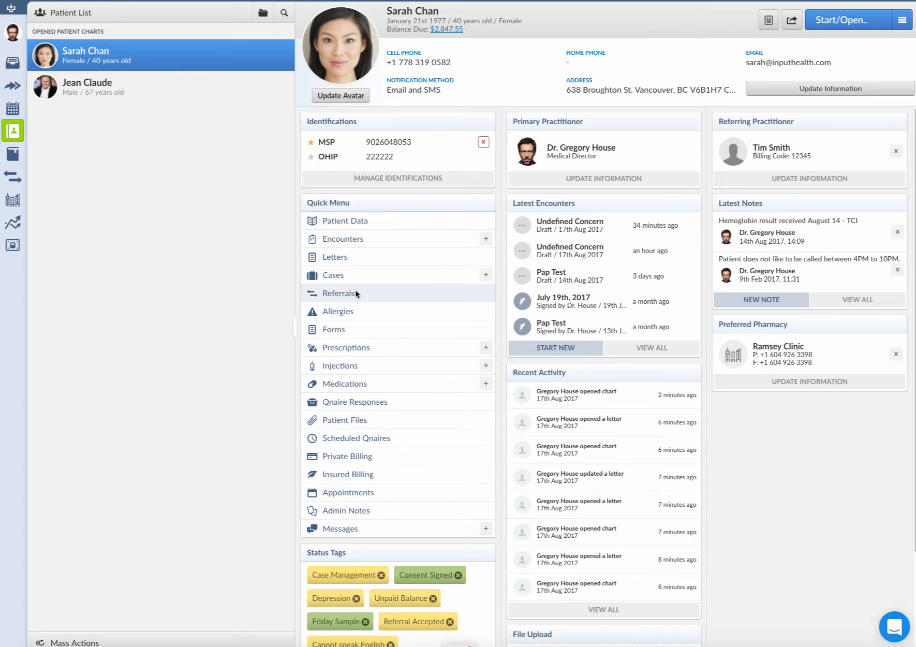
Step: Open the patient's referrals list and review the urology consultation referral, then close it
left_click(334, 293)
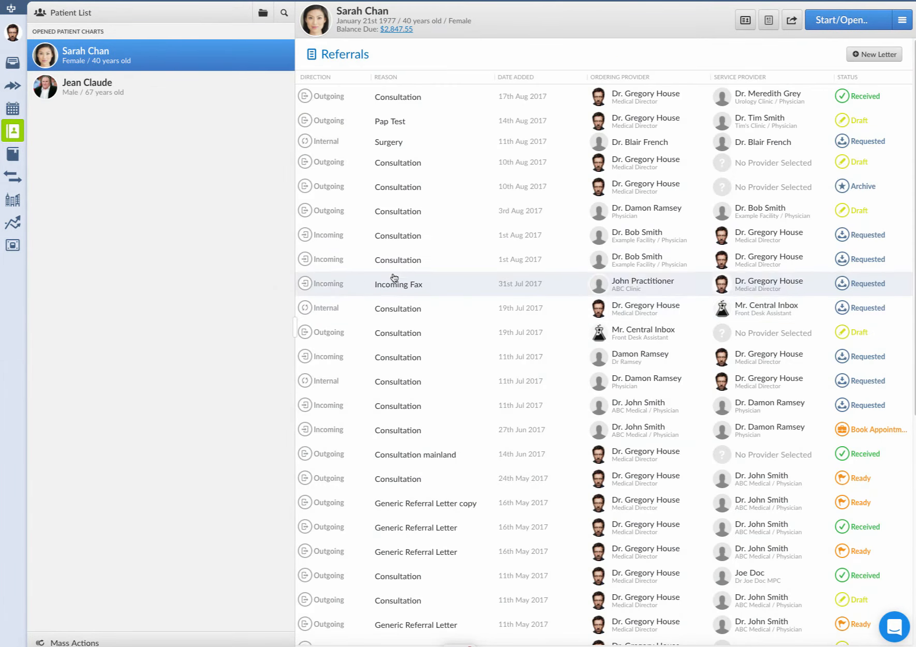
left_click(809, 105)
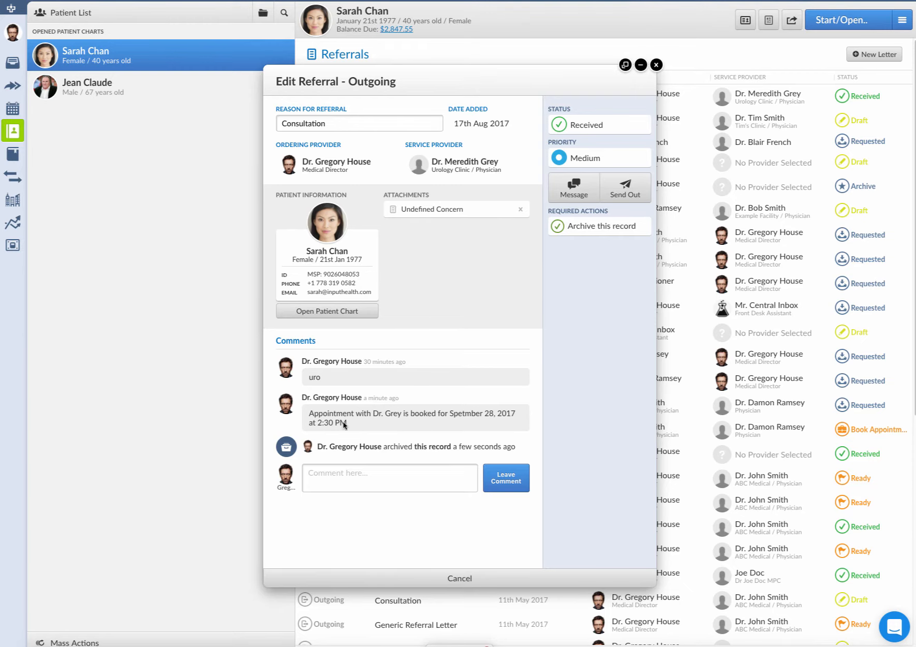
left_click(484, 575)
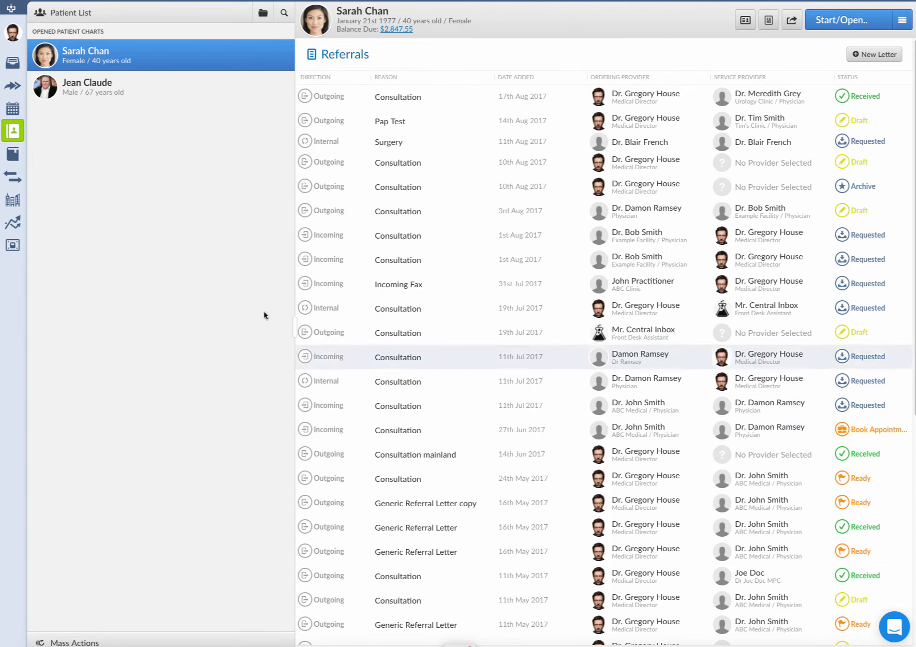
Step: Open the clinic-wide Referrals list and filter the Outgoing folder by status Letter sent
left_click(15, 179)
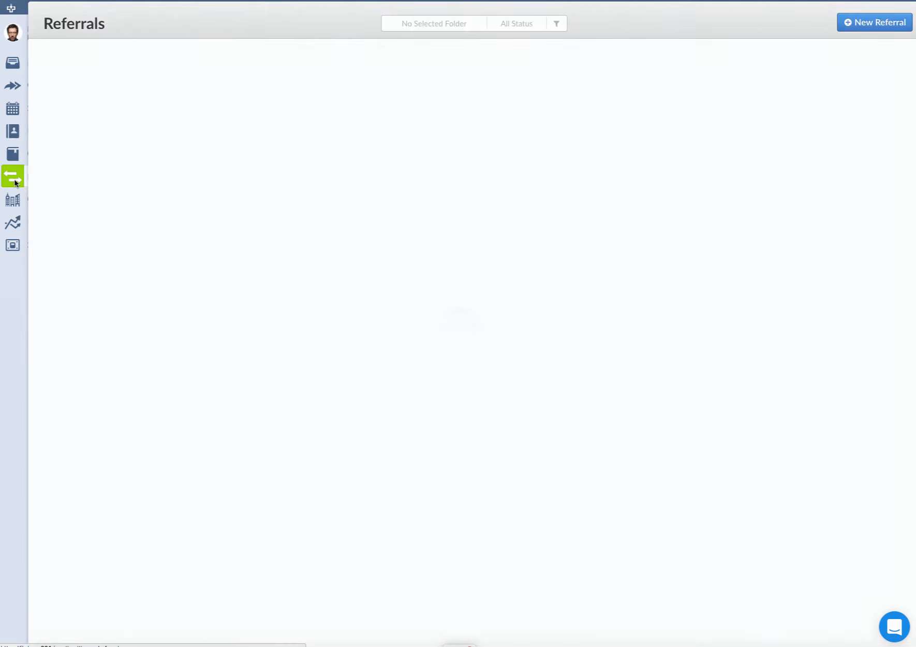
left_click(219, 139)
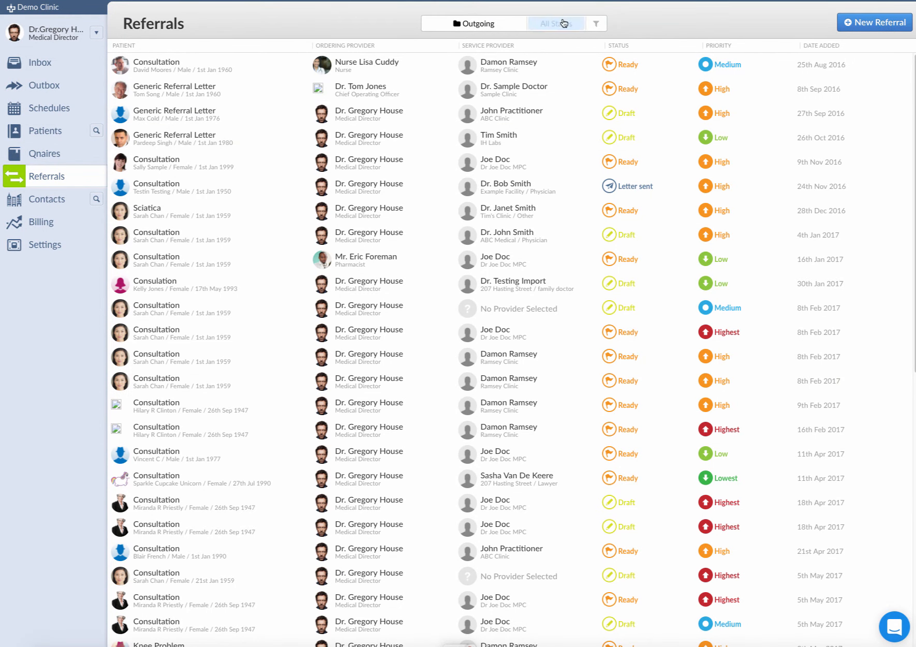
left_click(564, 23)
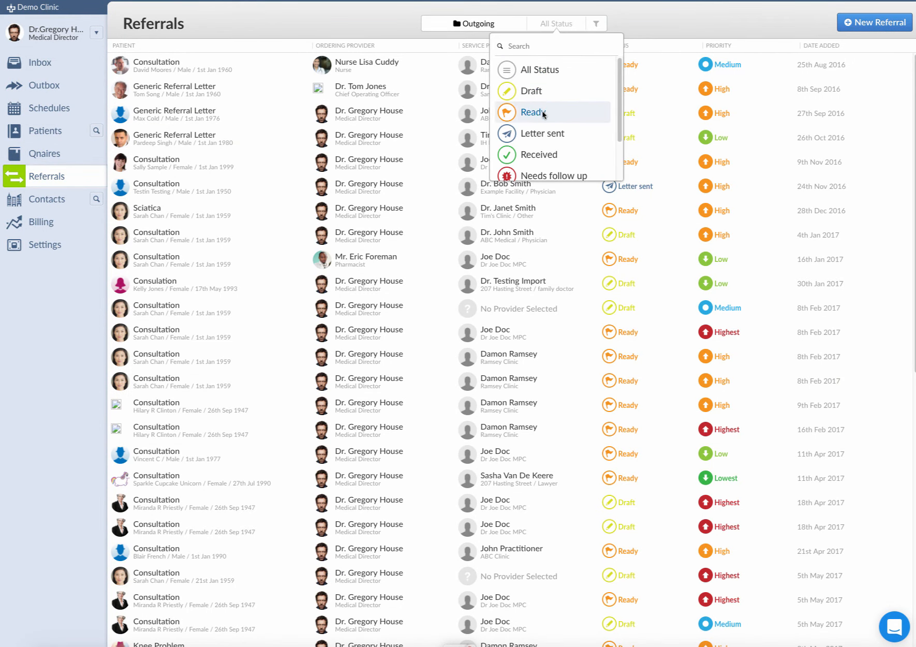
left_click(543, 133)
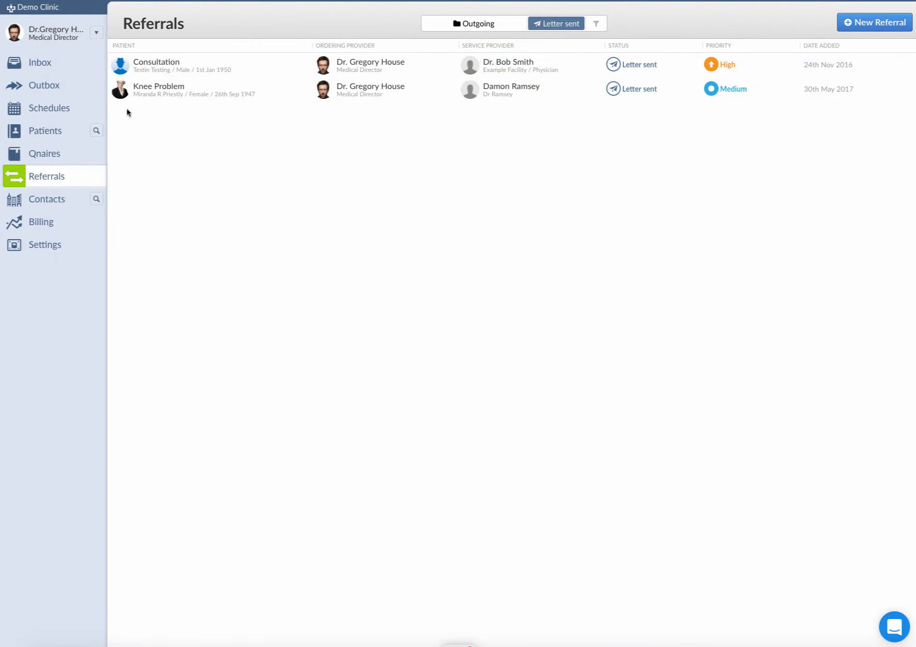